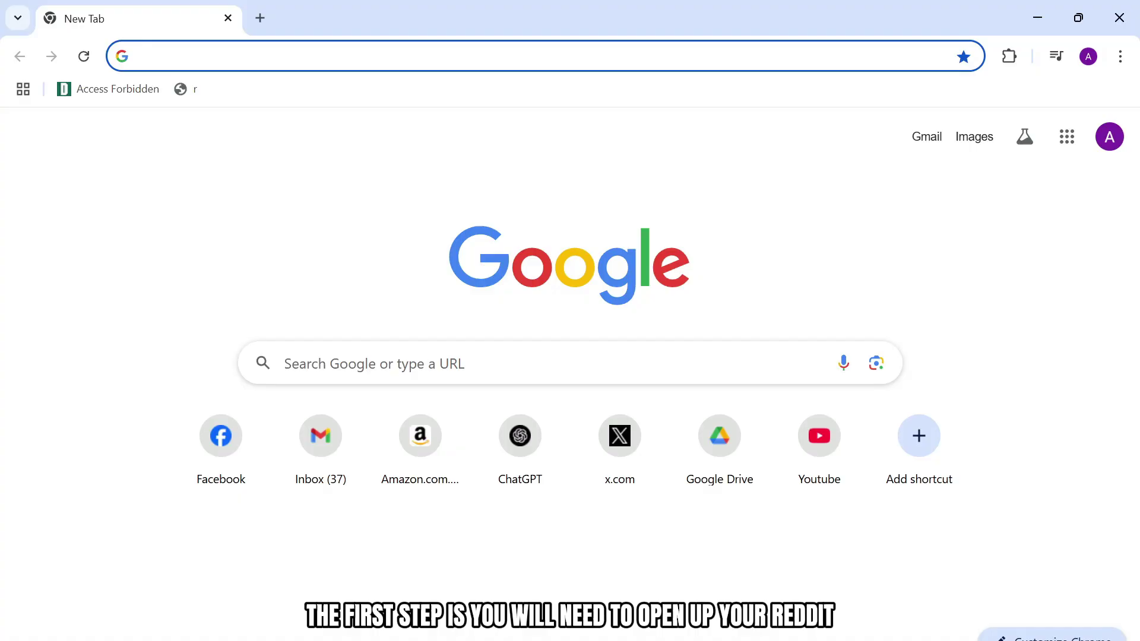
Load reddit.com in Chrome to reach the signed-in Reddit home feed
{"action": "type", "text": "https://www.reddit.com/"}
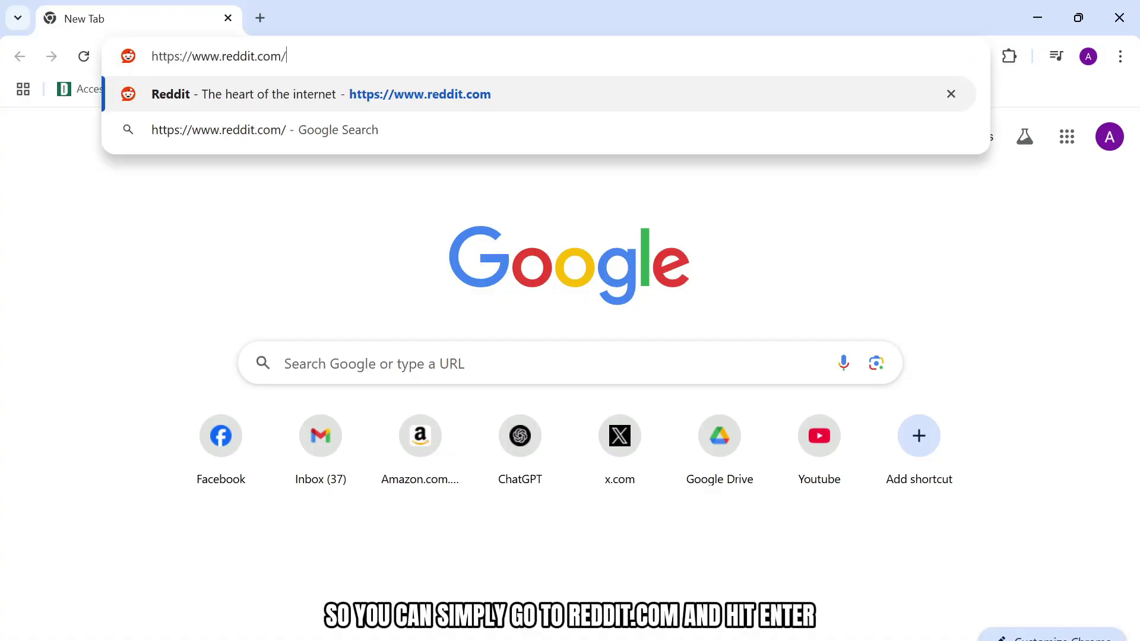
{"action": "key", "text": "Return"}
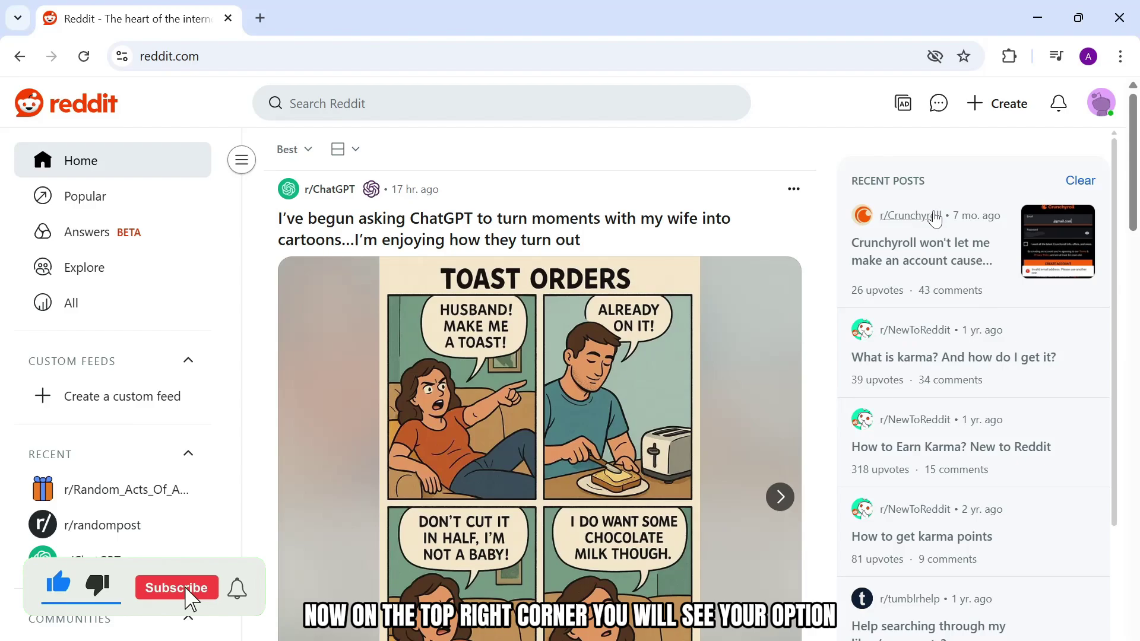
Go to your own profile from the avatar menu and filter it to Posts, showing 'Random Test'
{"action": "left_click", "coordinate": [1102, 104]}
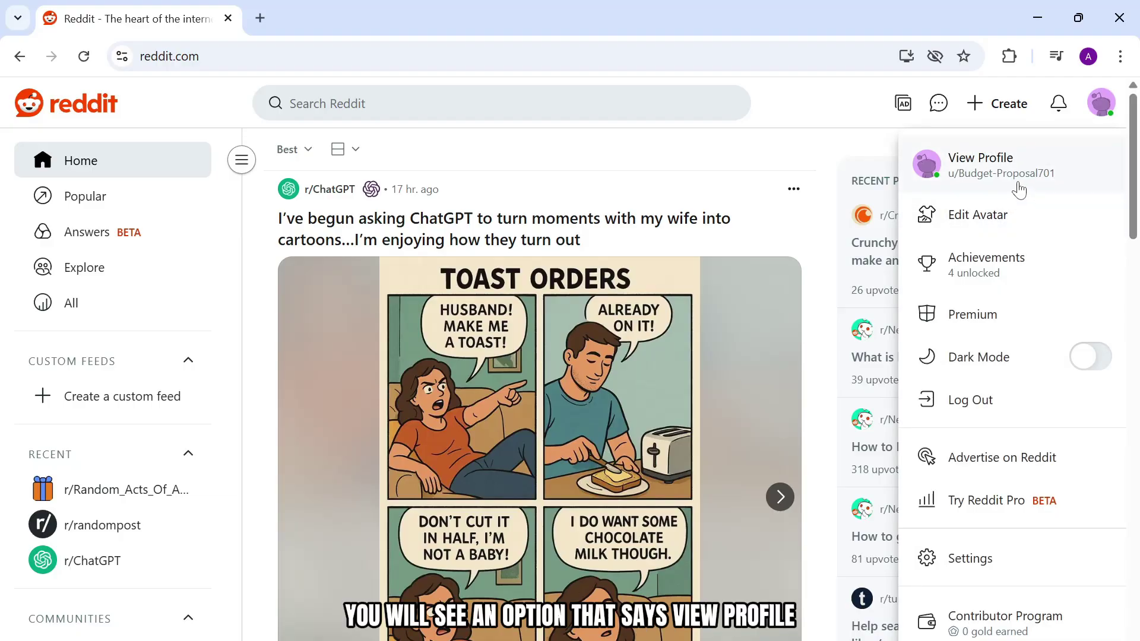
{"action": "left_click", "coordinate": [1001, 151]}
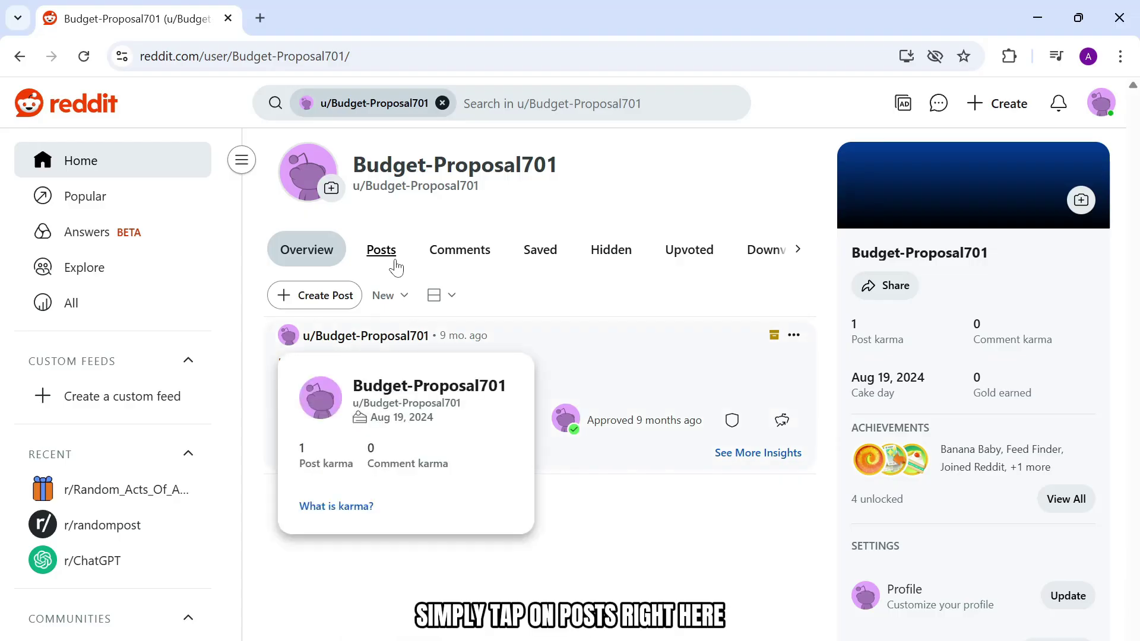
{"action": "left_click", "coordinate": [383, 252]}
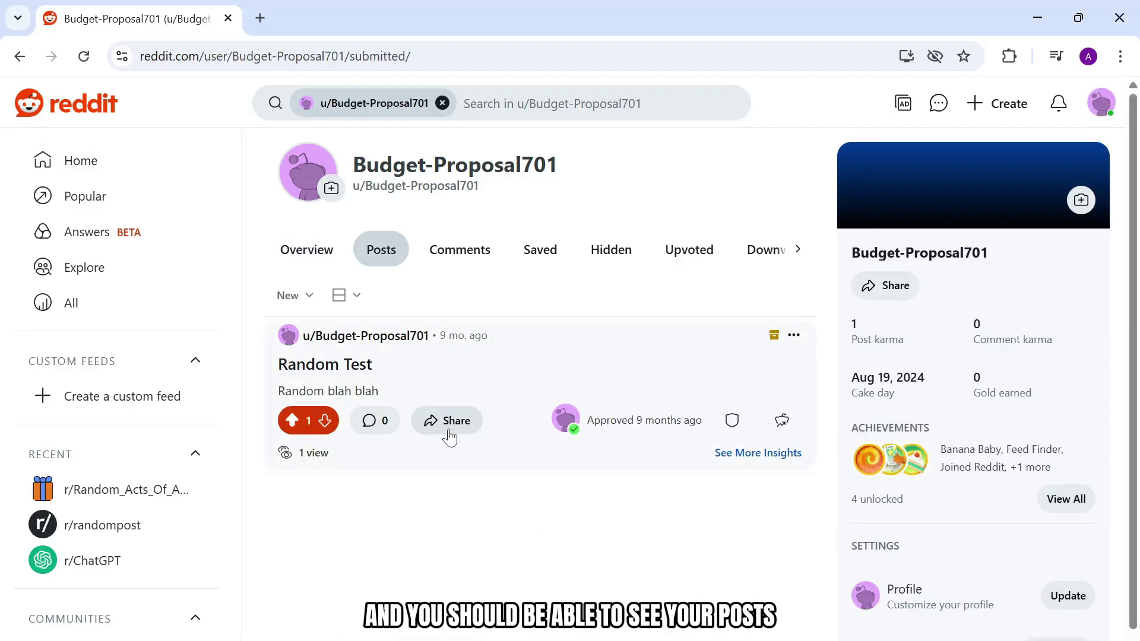
Show the profile's Comments tab, which says the account hasn't commented yet
{"action": "left_click", "coordinate": [456, 265]}
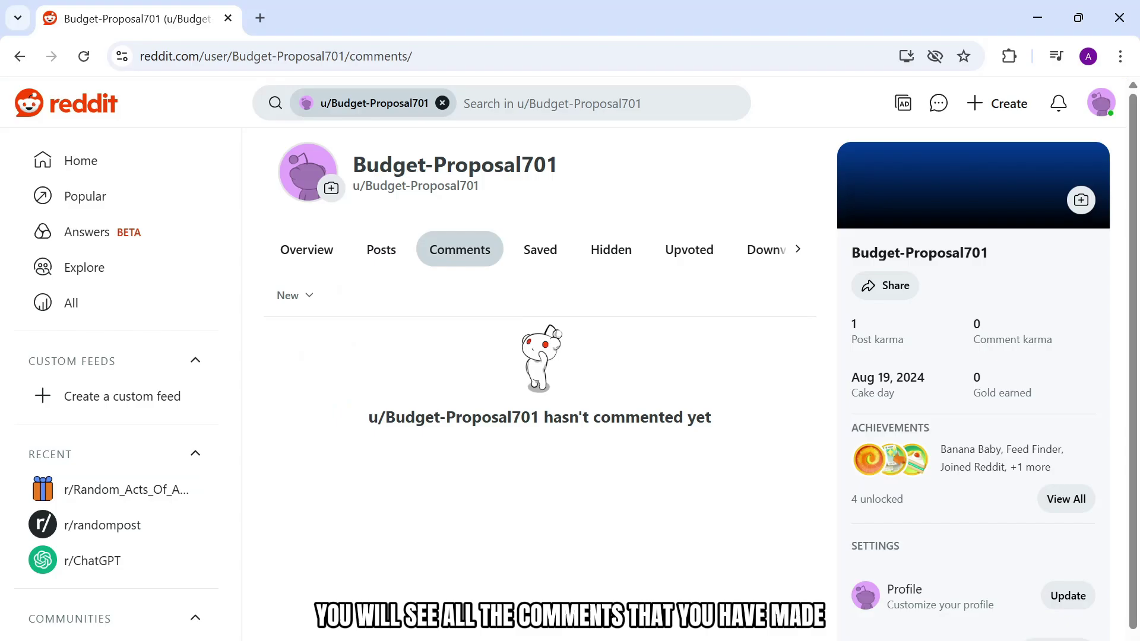
{"action": "scroll", "coordinate": [400, 479], "scroll_direction": "down", "scroll_amount": 1}
{"action": "scroll", "coordinate": [400, 480], "scroll_direction": "up", "scroll_amount": 1}
{"action": "scroll", "coordinate": [680, 265], "scroll_direction": "right", "scroll_amount": 1}
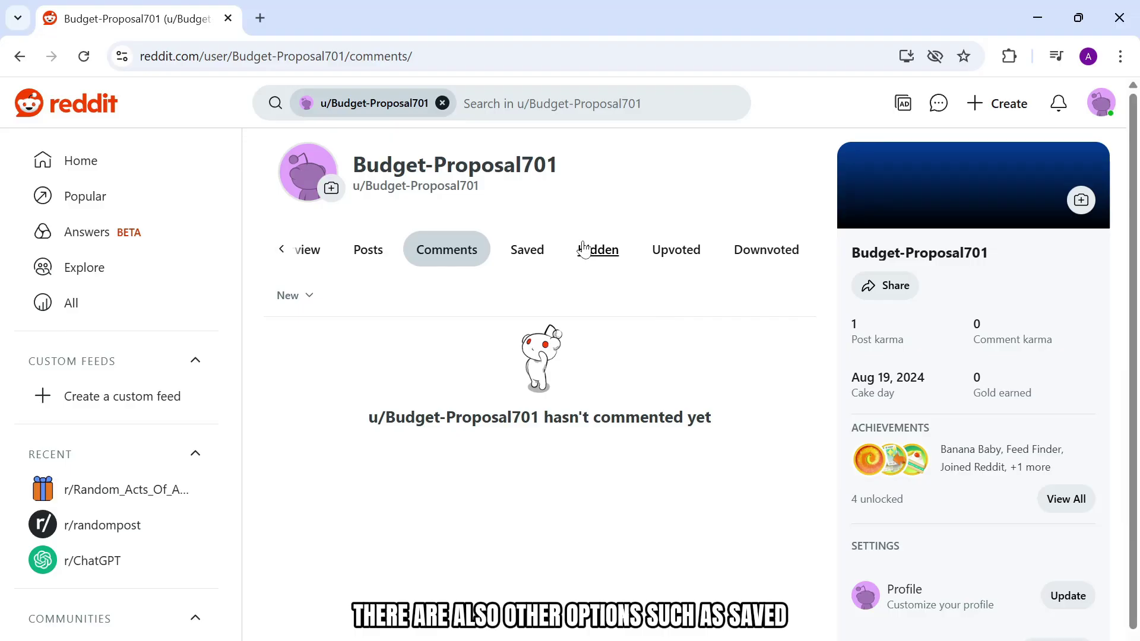